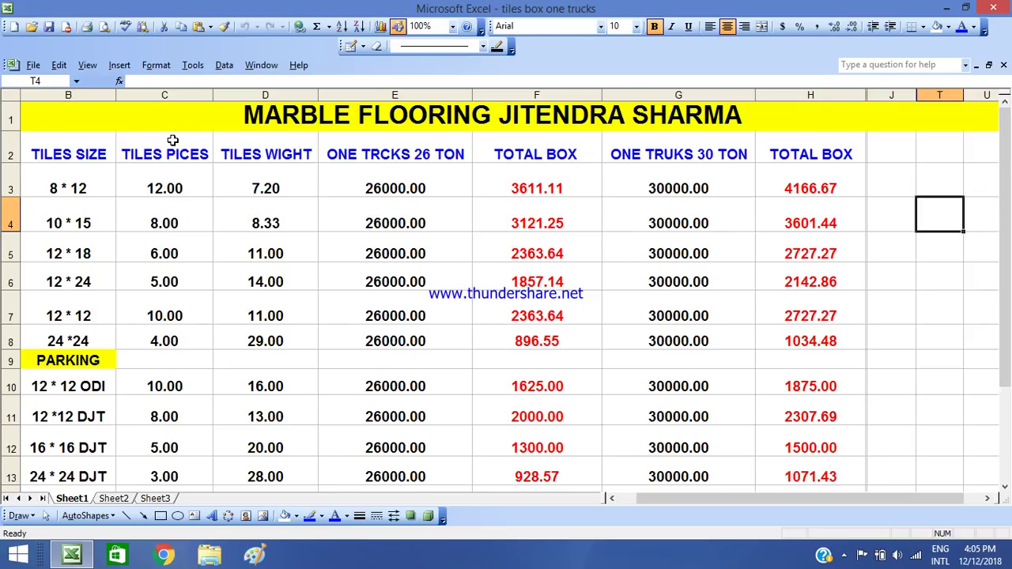
Step: Review the table's column headings for tile size, pieces, weight and the 30 ton truck load
drag(75, 152, 76, 219)
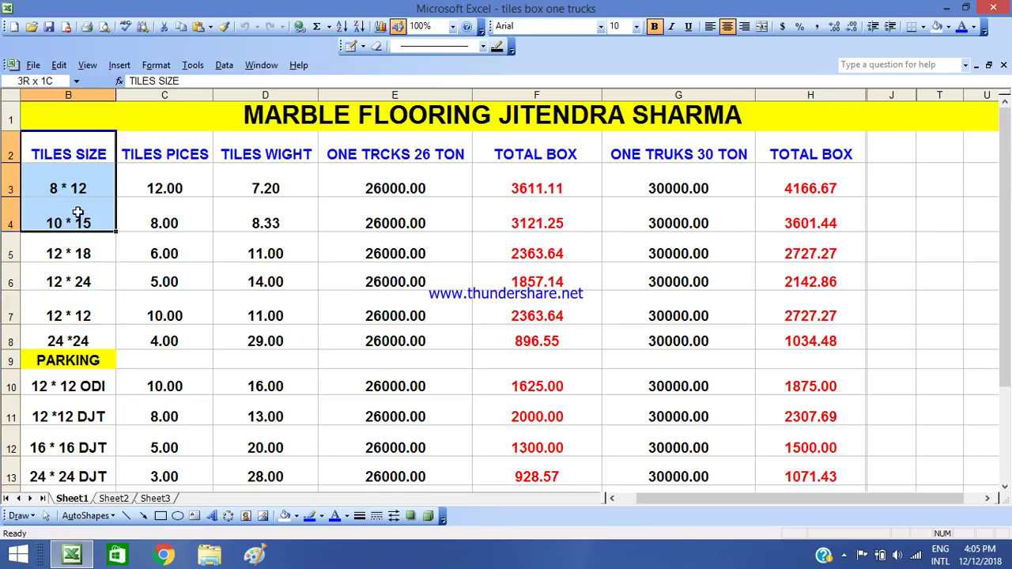
click(175, 151)
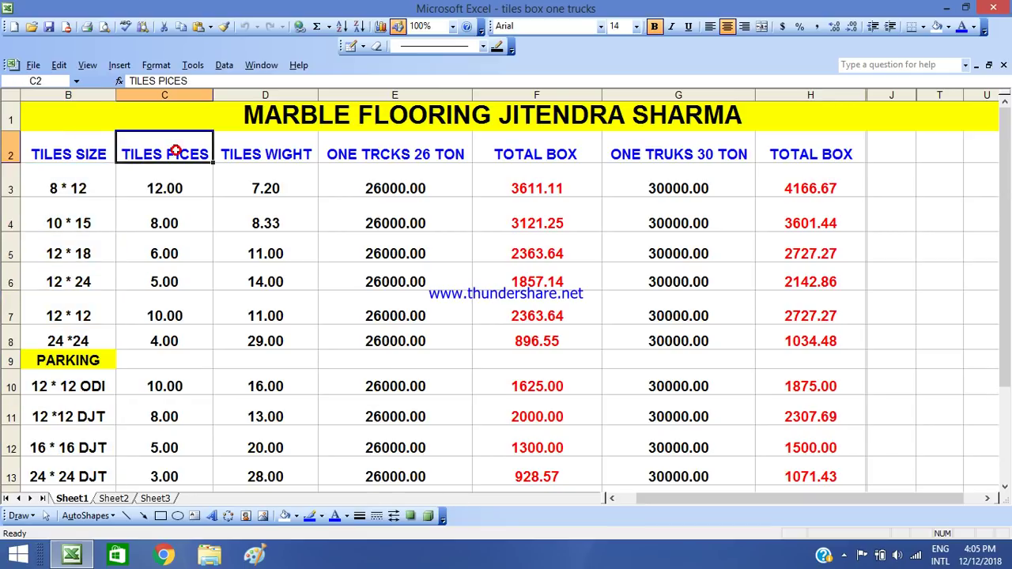
mouse_move(176, 150)
mouse_down()
mouse_move(166, 294)
mouse_move(179, 414)
mouse_move(168, 156)
mouse_up()
mouse_move(254, 154)
mouse_down()
mouse_move(266, 391)
mouse_move(269, 157)
mouse_up()
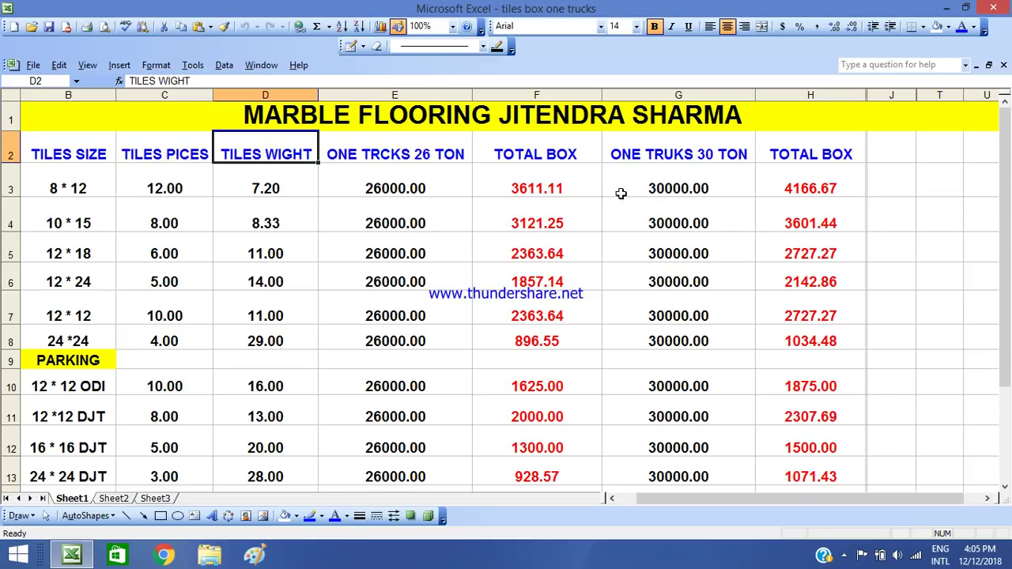
drag(648, 160, 697, 137)
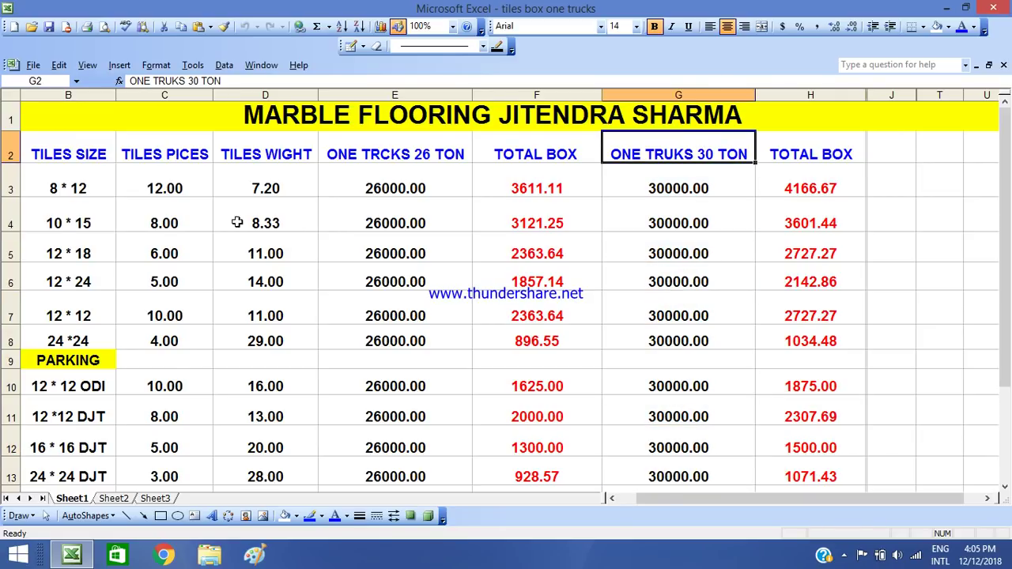
Step: Fill the 8 * 12 tile size cell B3 with yellow
click(51, 186)
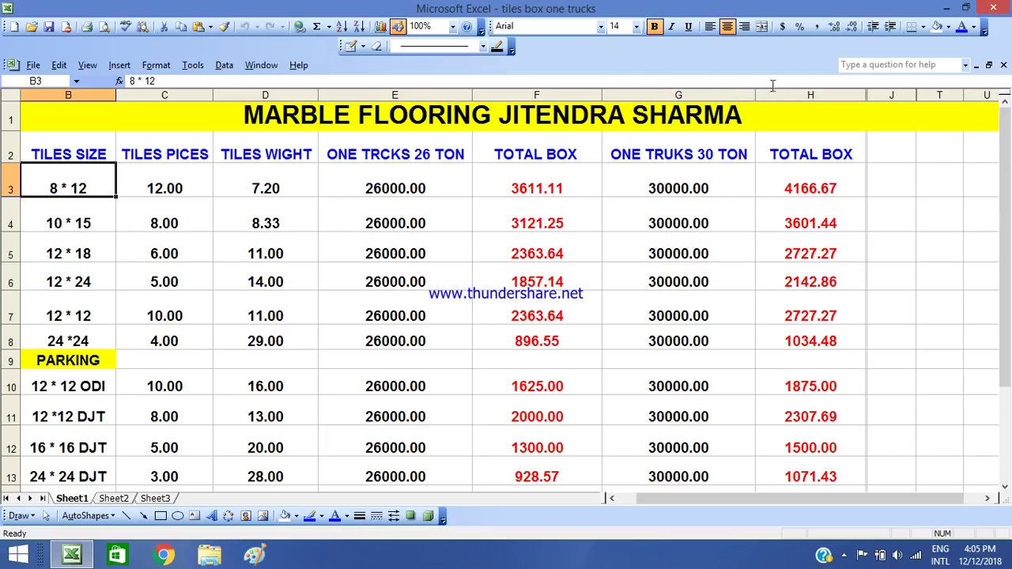
click(973, 27)
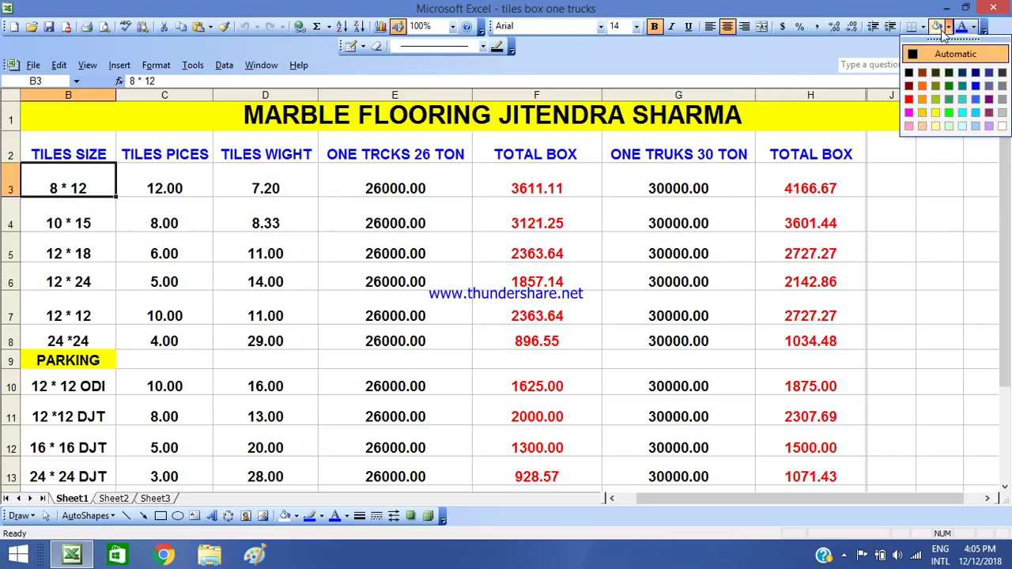
click(941, 28)
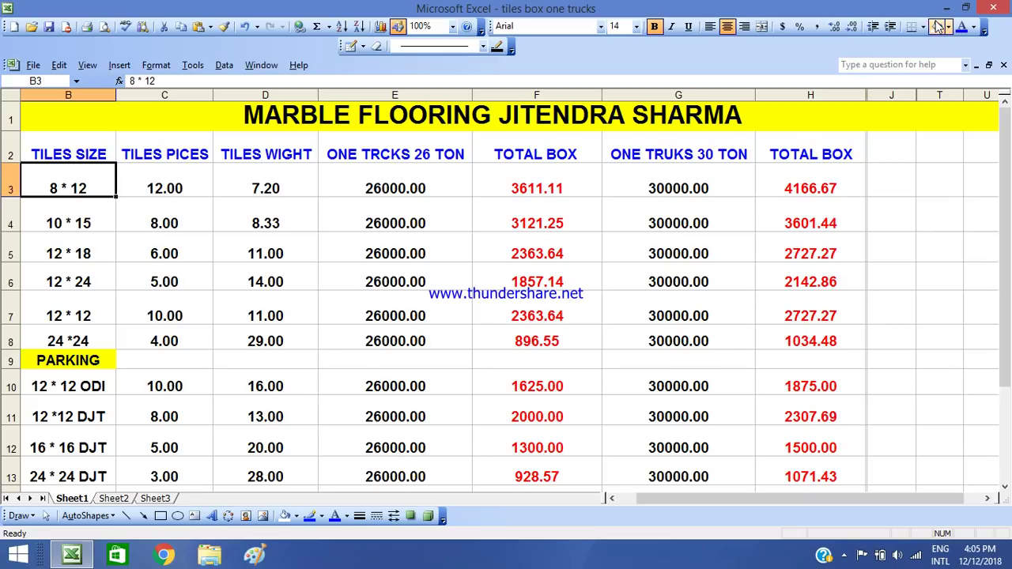
click(947, 27)
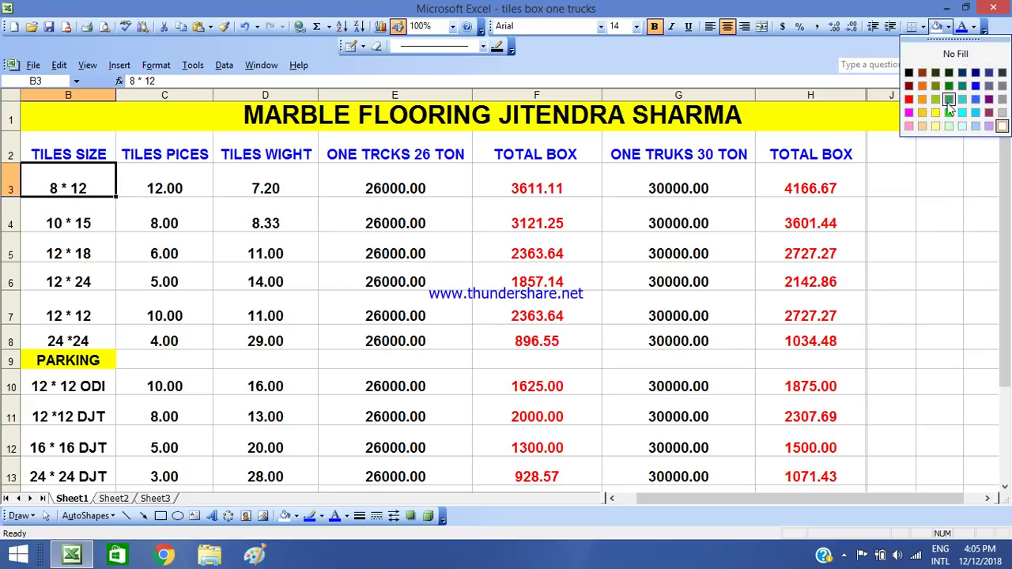
click(935, 113)
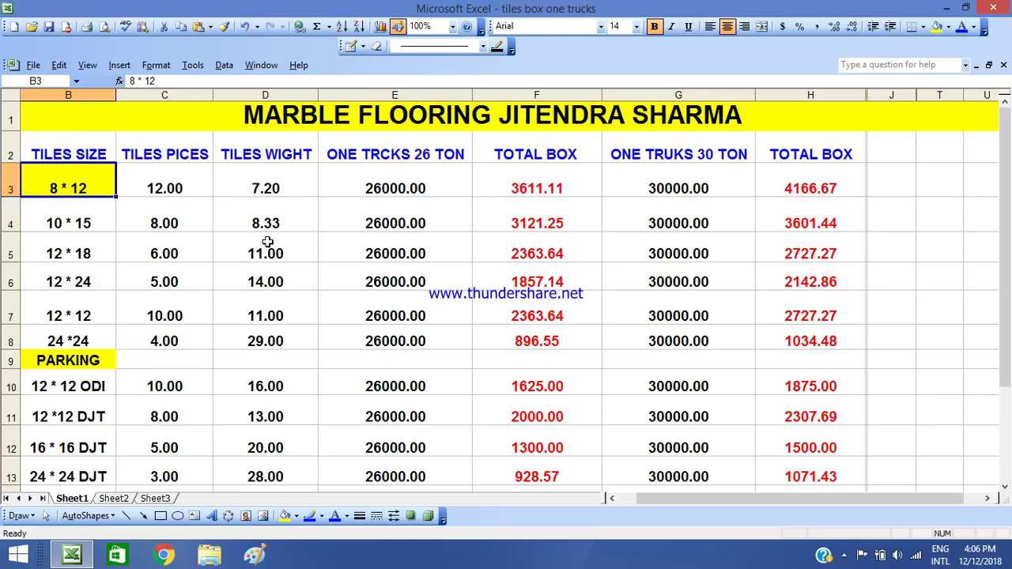
Step: Fill the tile size cells B4 through B8, from 10 * 15 down to 24 *24, with the same yellow
click(53, 222)
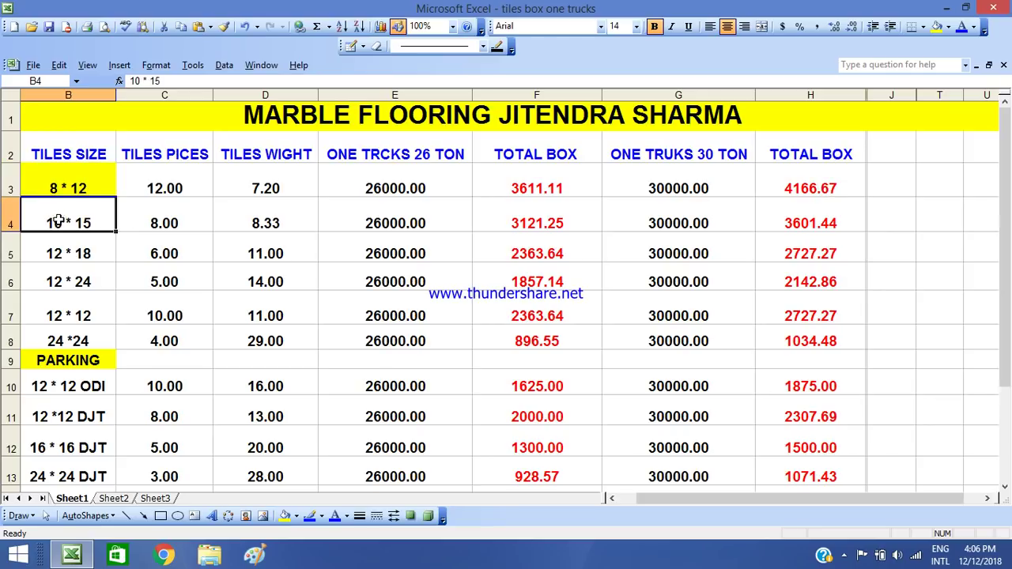
click(934, 26)
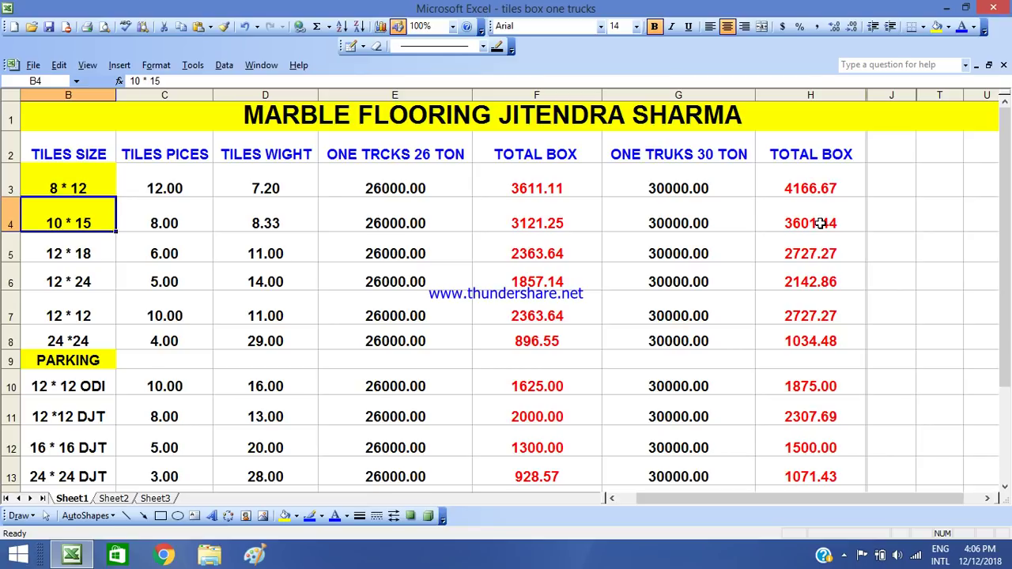
click(69, 252)
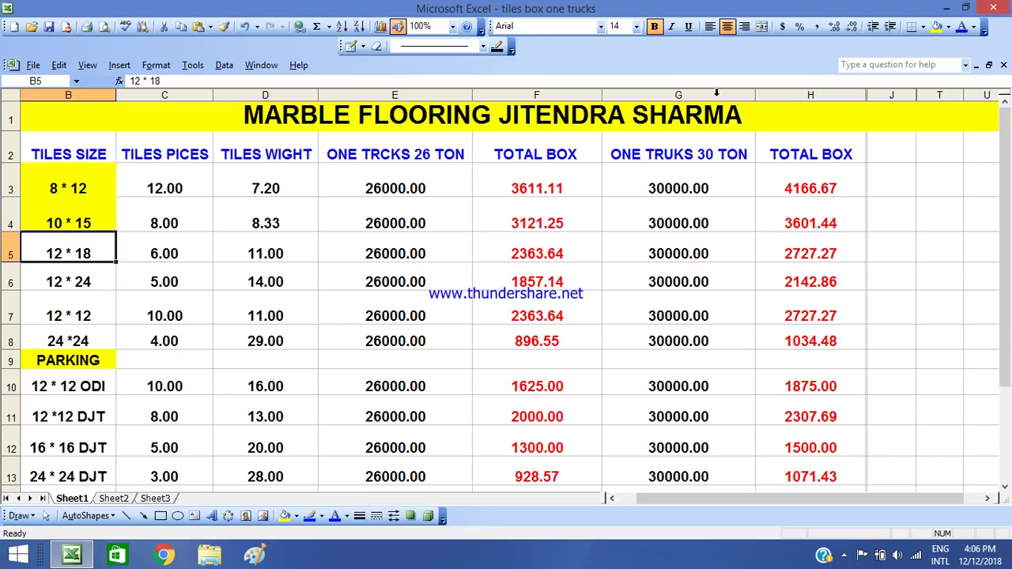
click(935, 26)
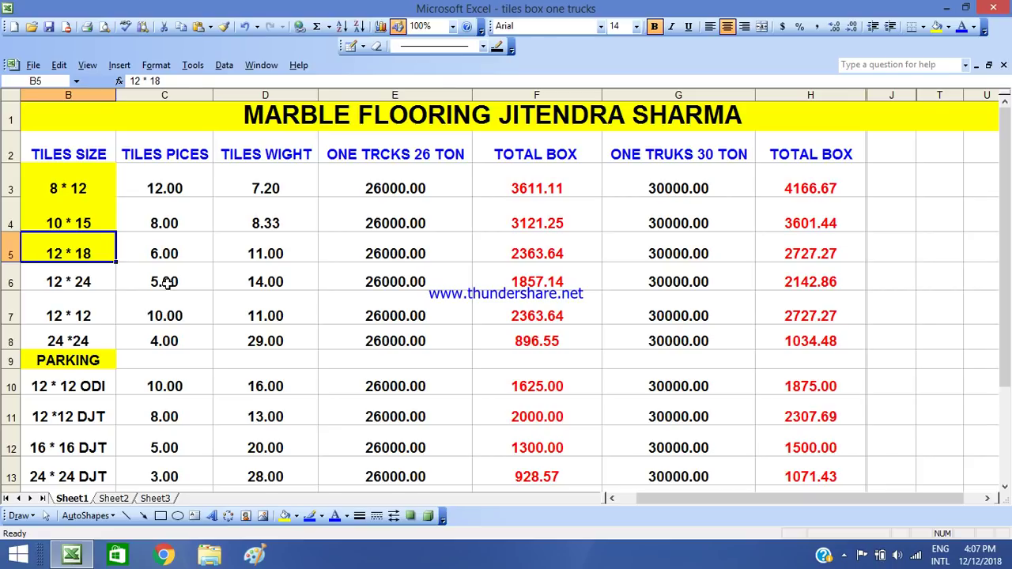
click(47, 281)
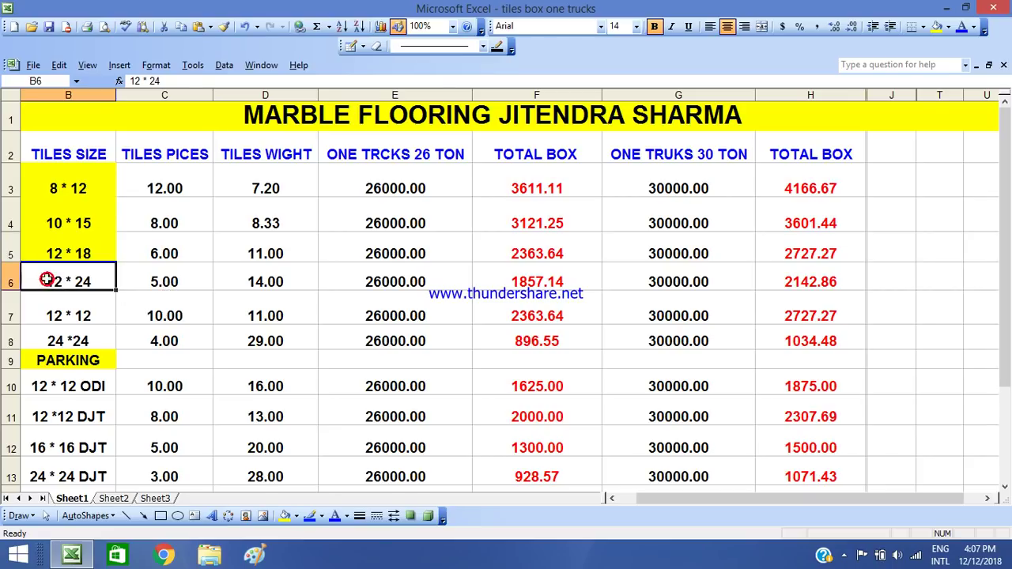
click(935, 27)
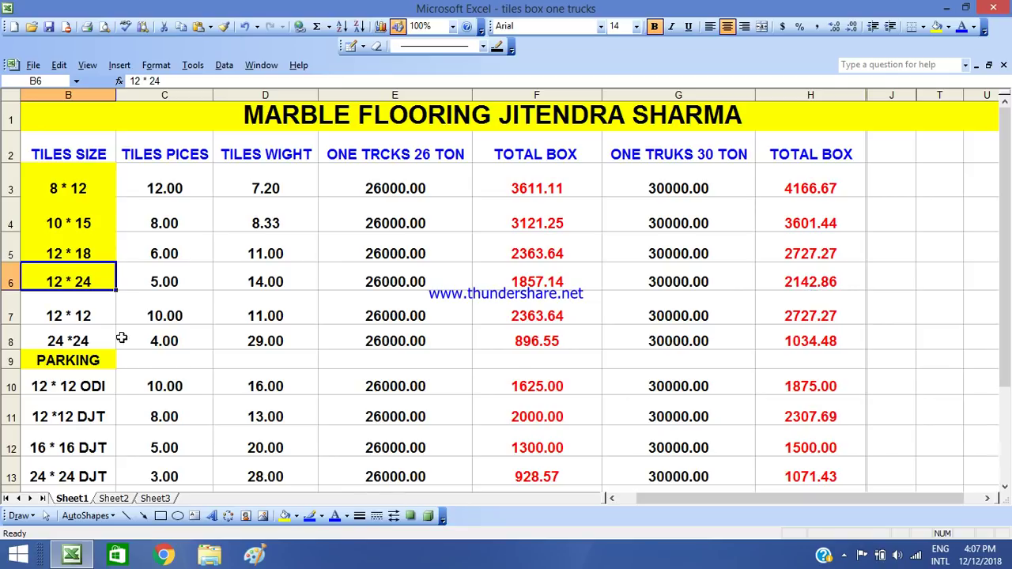
click(64, 309)
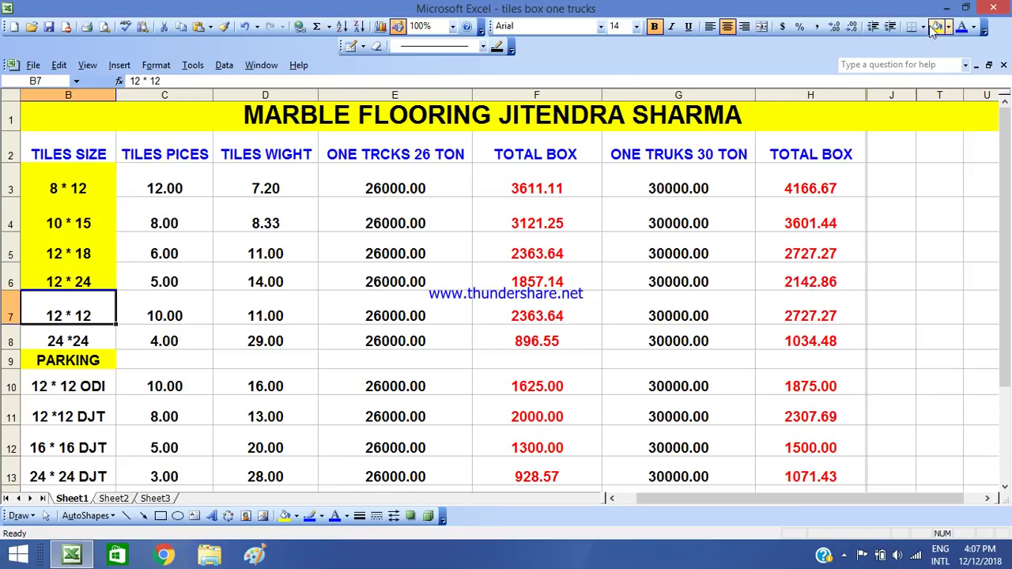
click(938, 26)
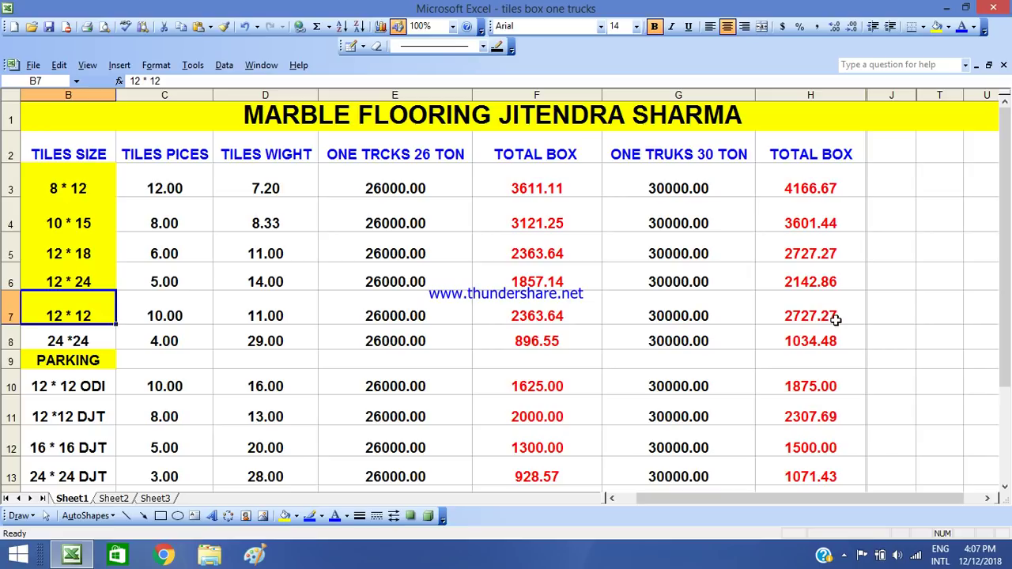
click(45, 336)
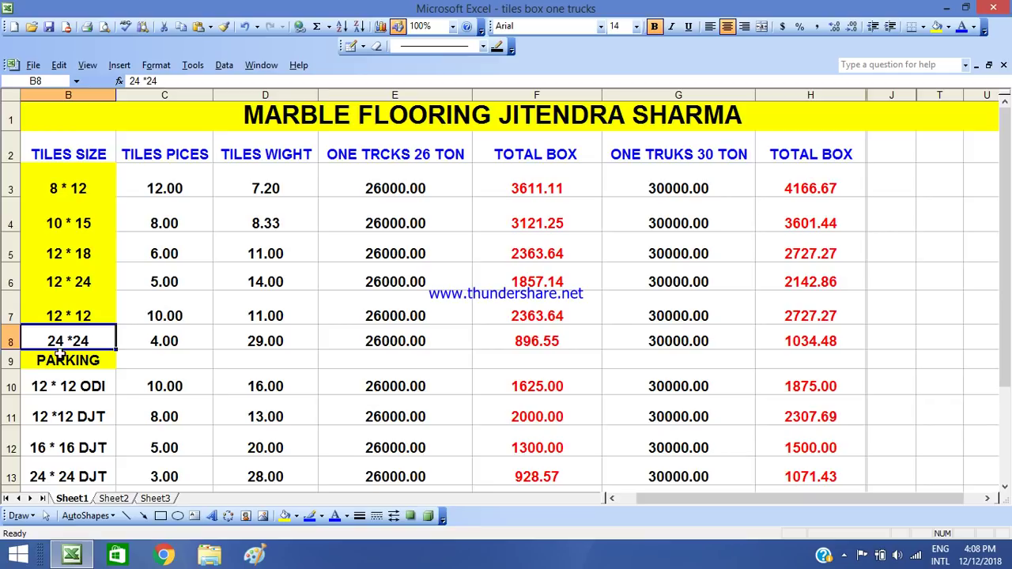
click(935, 27)
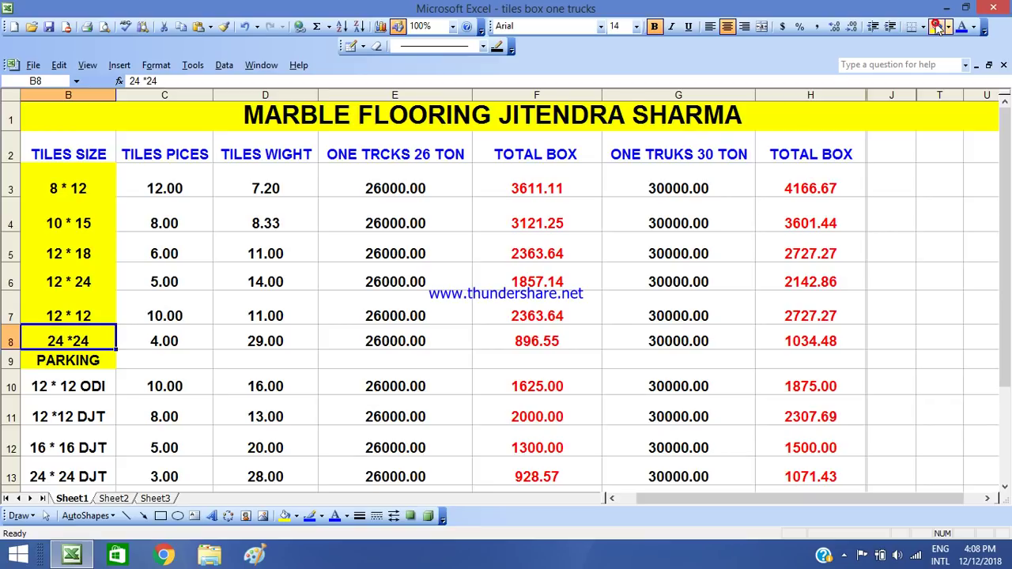
Step: Examine the 24 *24 row's pieces, weight, 26 ton load and both total box formulas
click(159, 342)
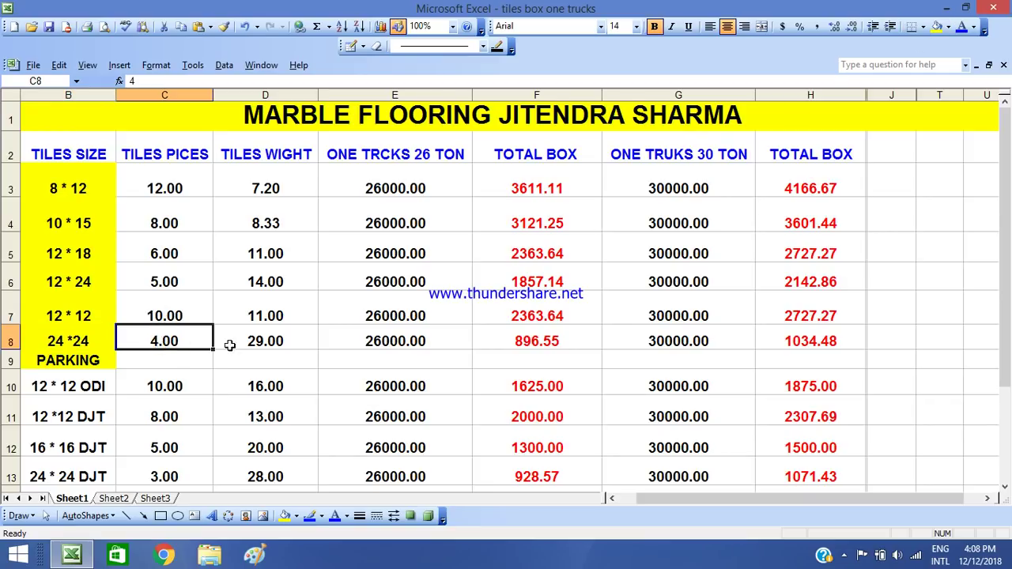
click(281, 341)
click(373, 340)
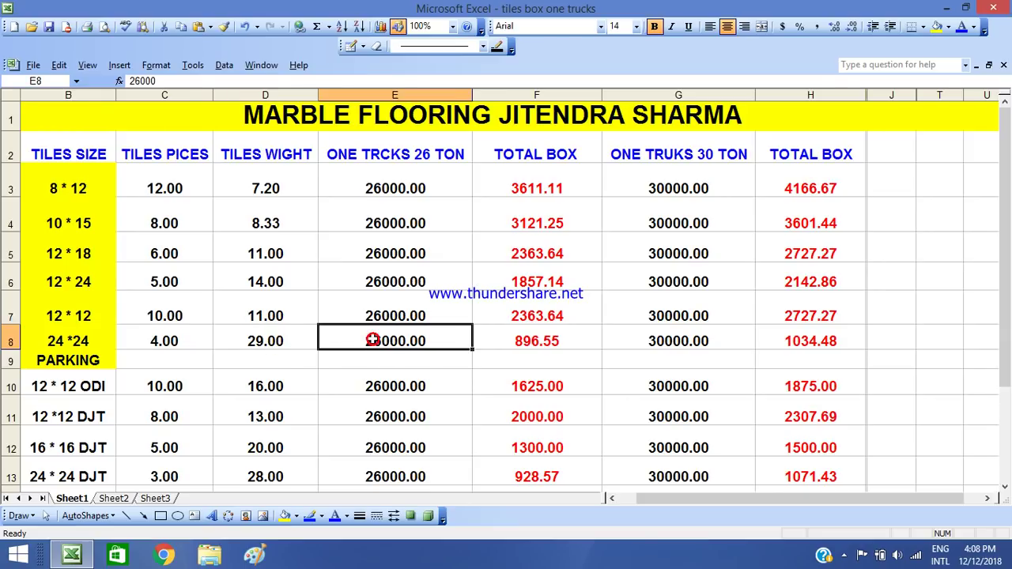
click(515, 342)
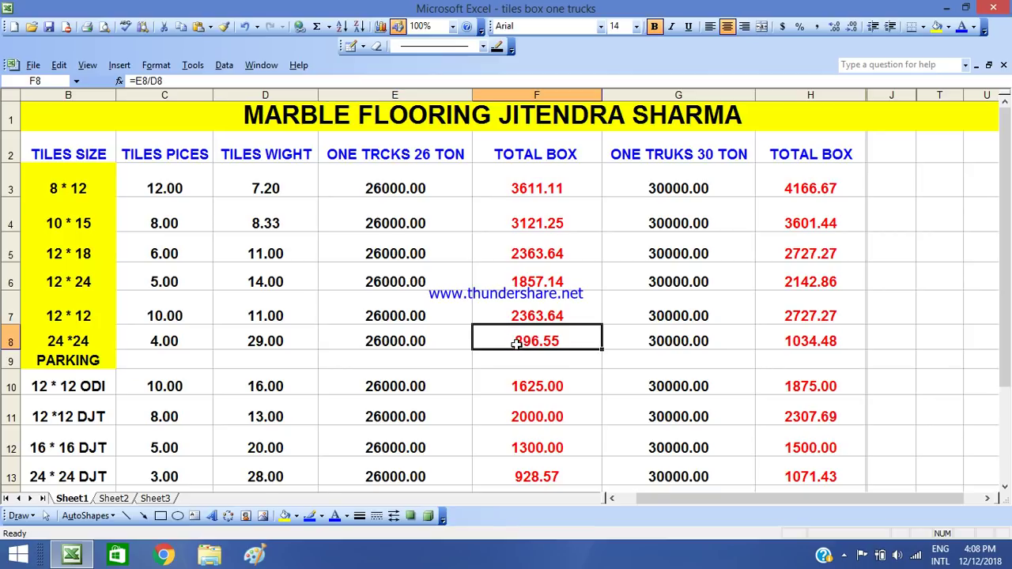
click(800, 340)
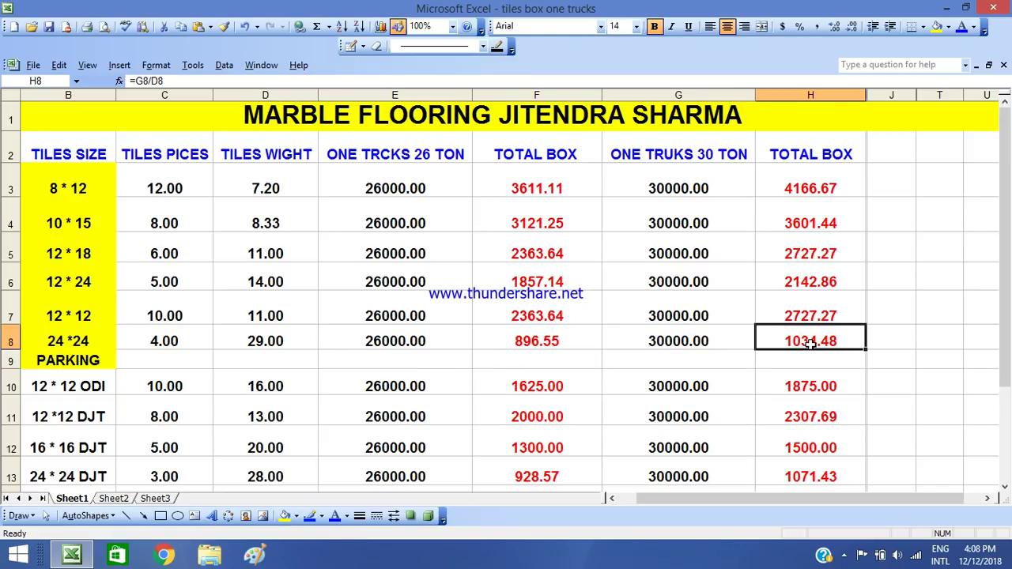
Step: Fill the 12 * 12 ODI parking tile cell B10 with yellow
scroll(810, 342, down, 1)
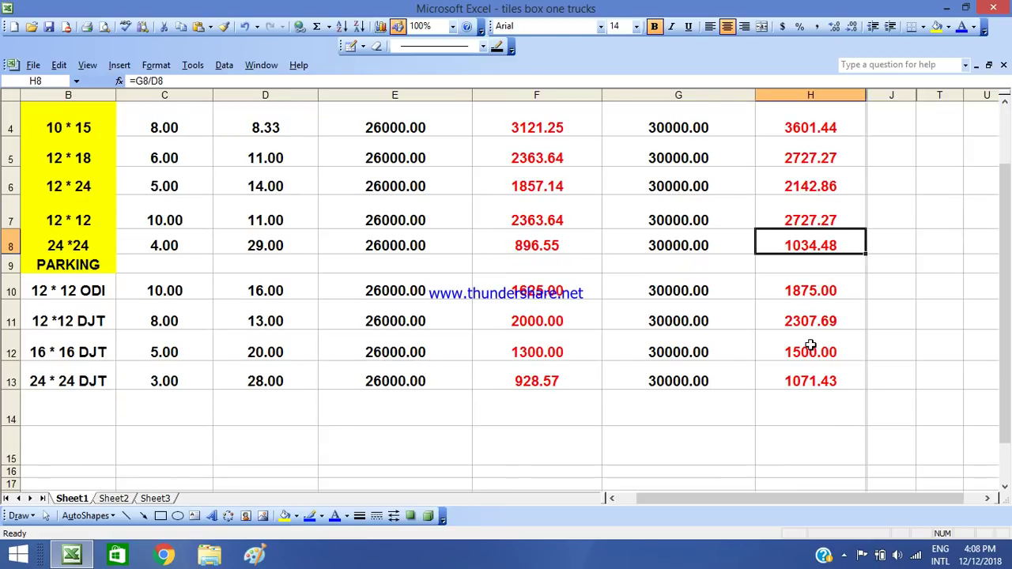
click(40, 291)
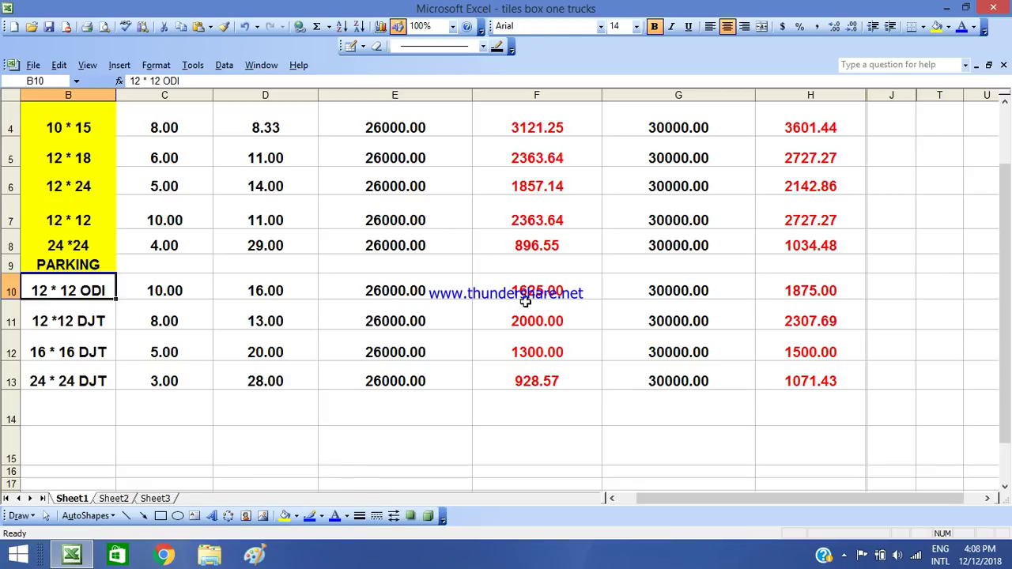
click(932, 25)
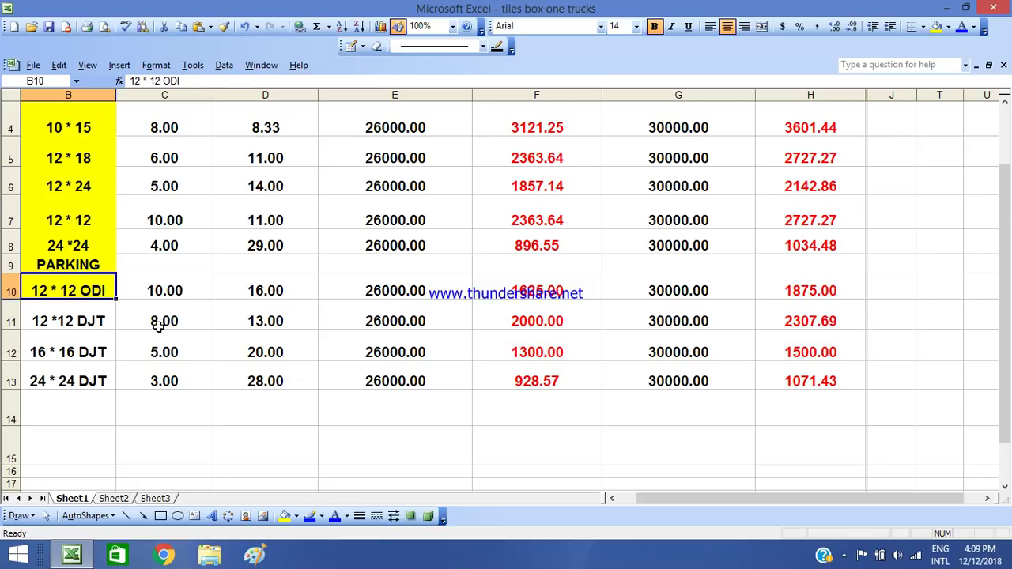
Step: Review the 12 *12 DJT and 16 * 16 DJT parking tile rows
click(63, 320)
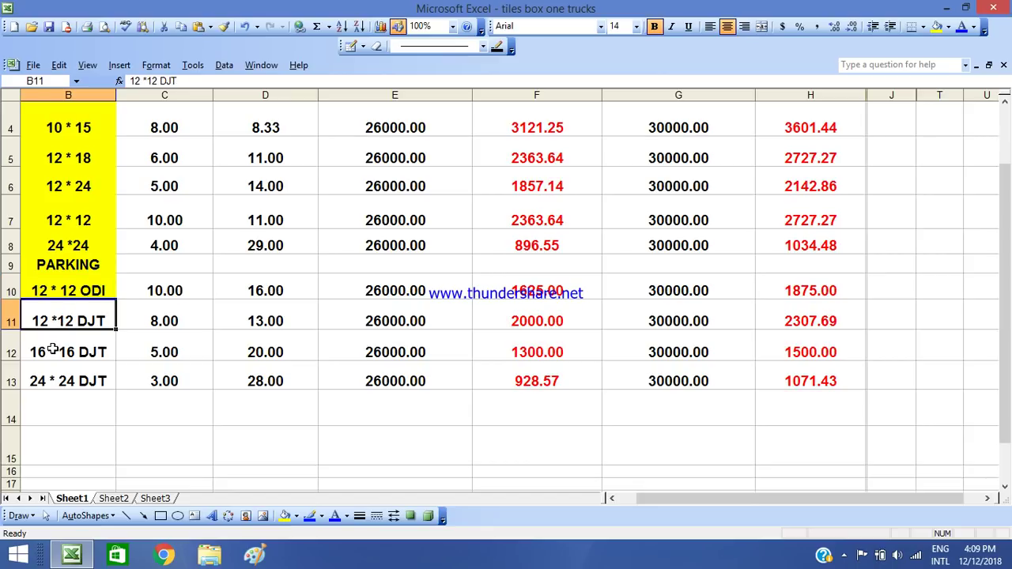
click(52, 351)
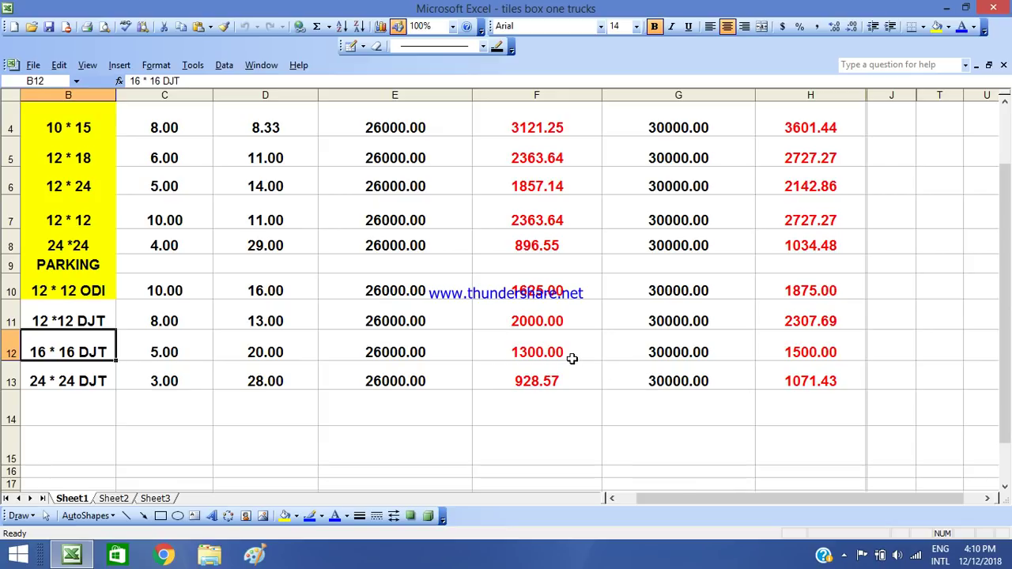
click(844, 556)
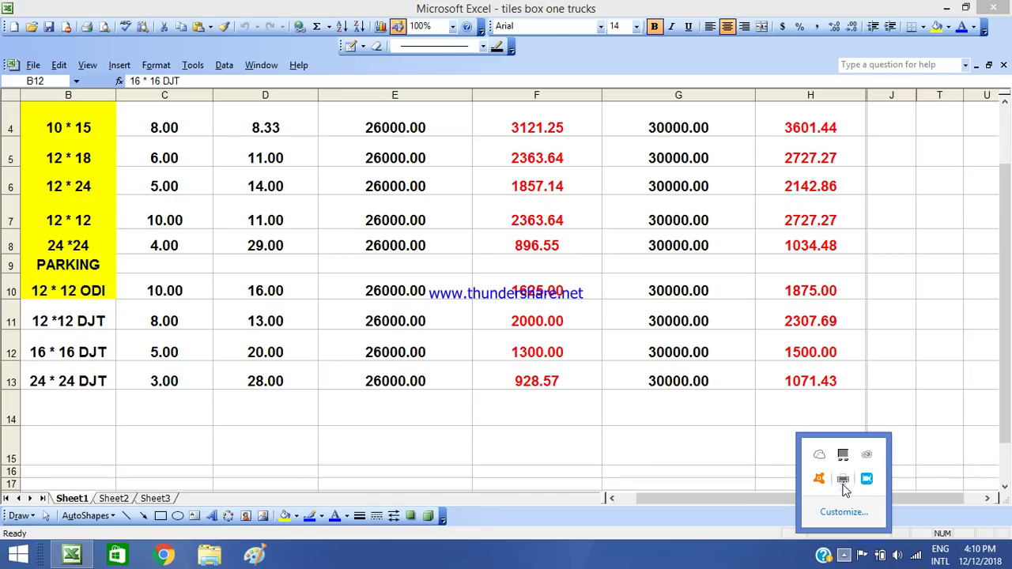
mouse_move(846, 486)
click(867, 479)
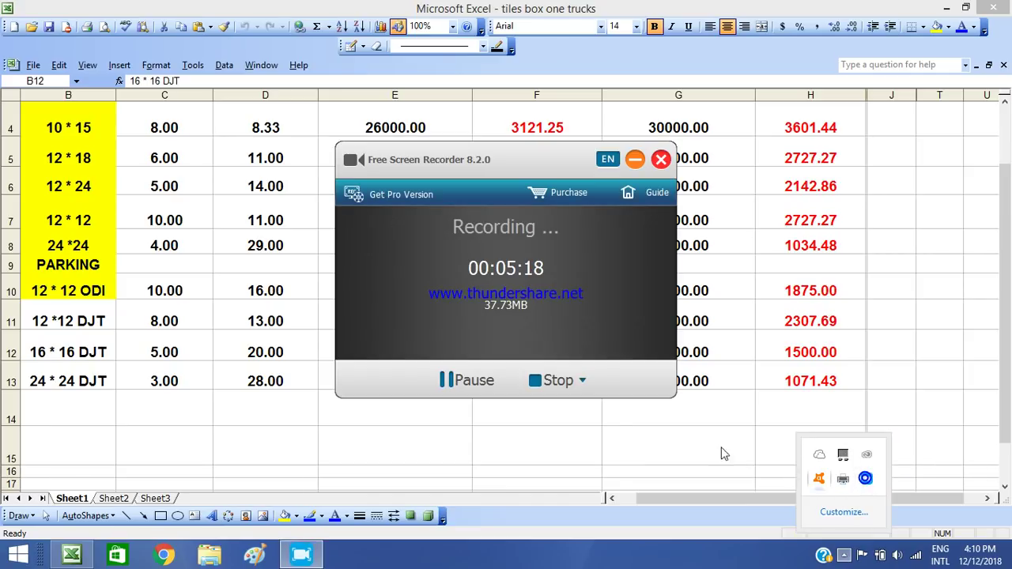